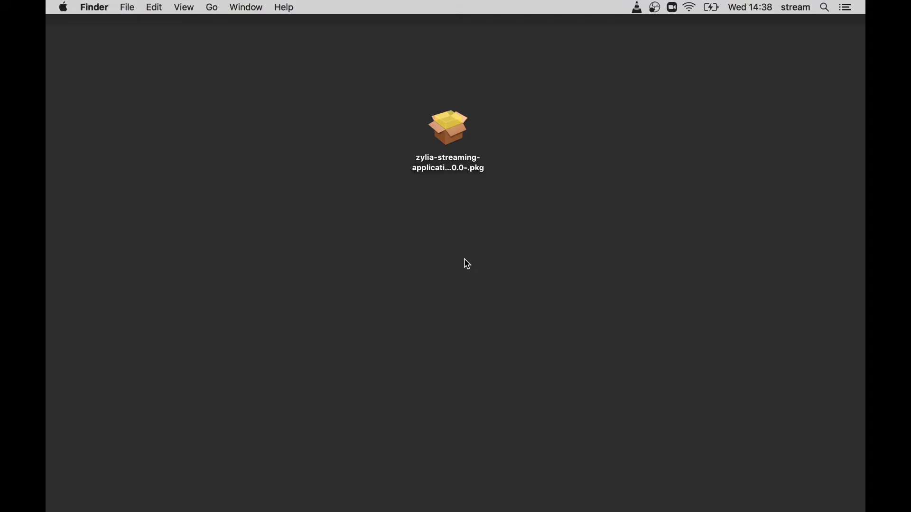
# Step: Install ZYLIA Streaming Application from its .pkg onto Macintosh HD with the standard installation
pyautogui.click(452, 137)
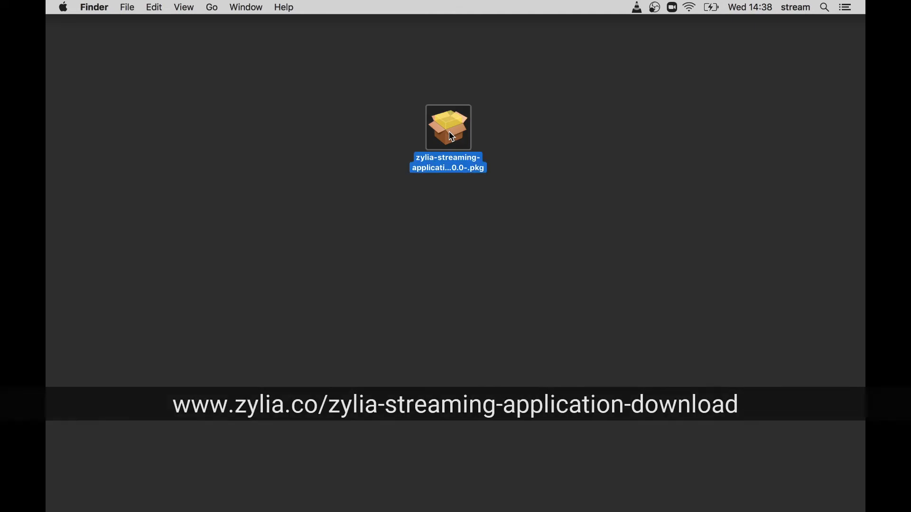
pyautogui.doubleClick(452, 137)
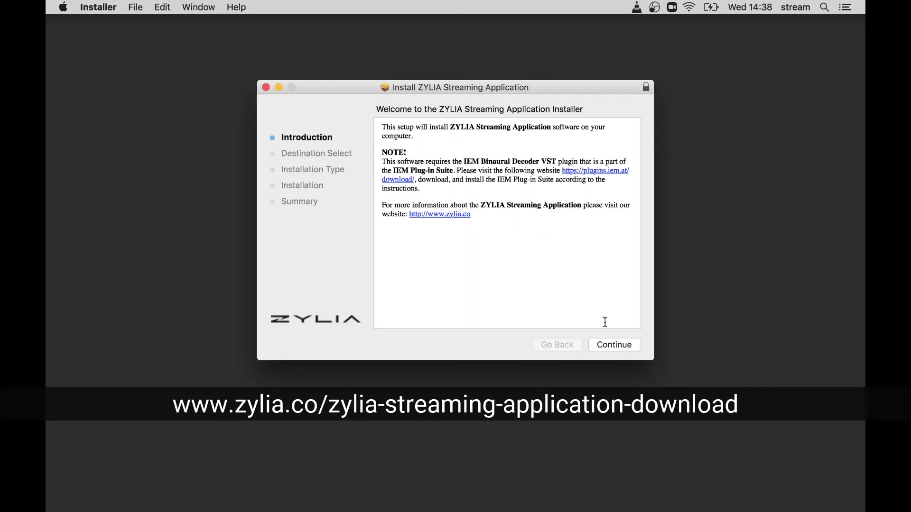
pyautogui.click(614, 345)
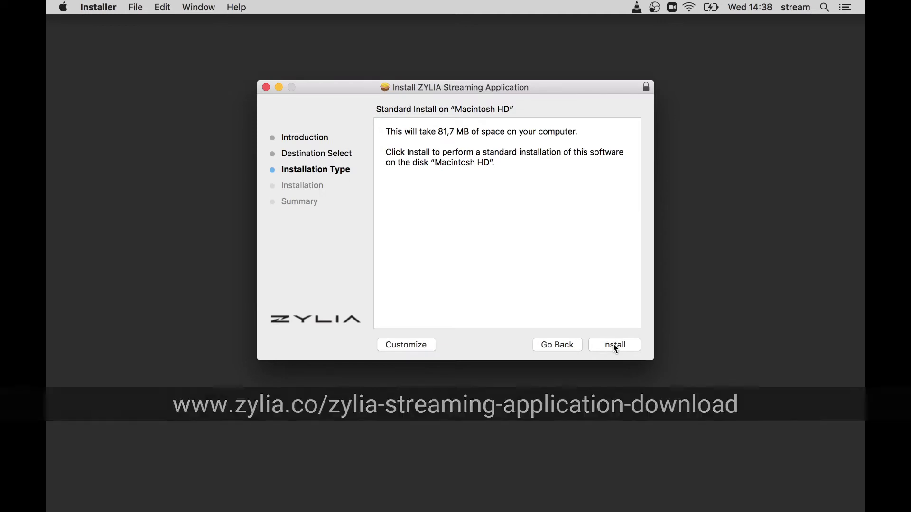
pyautogui.click(613, 345)
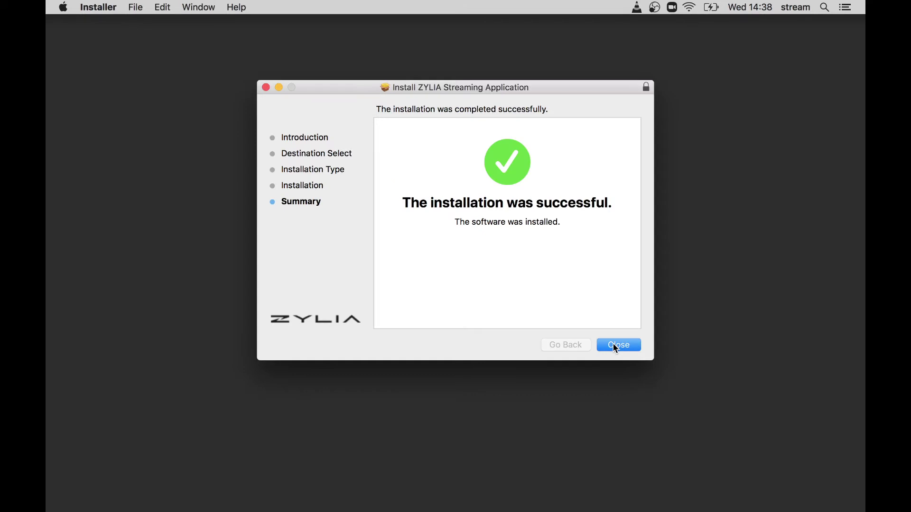
# Step: Close the installer and locate libzylia-streaming-plugin.so inside the OBS app's PlugIns folder
pyautogui.click(616, 347)
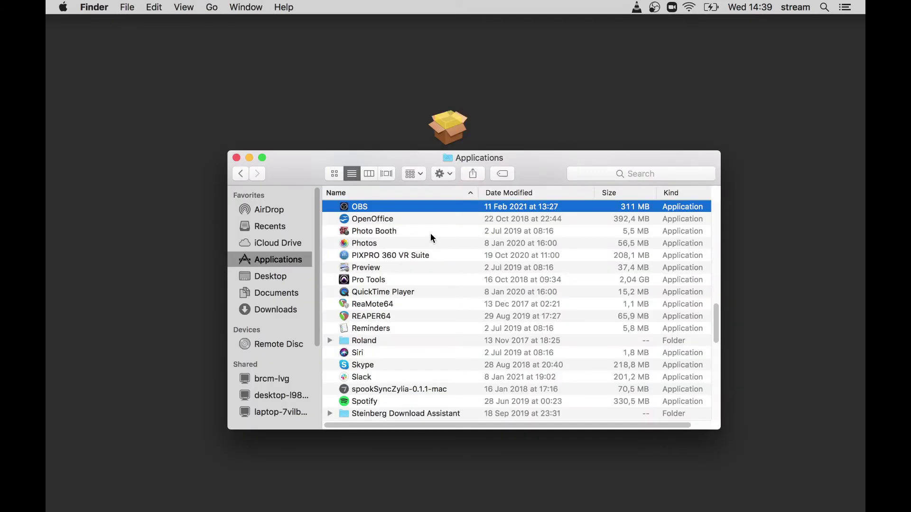
pyautogui.rightClick(411, 213)
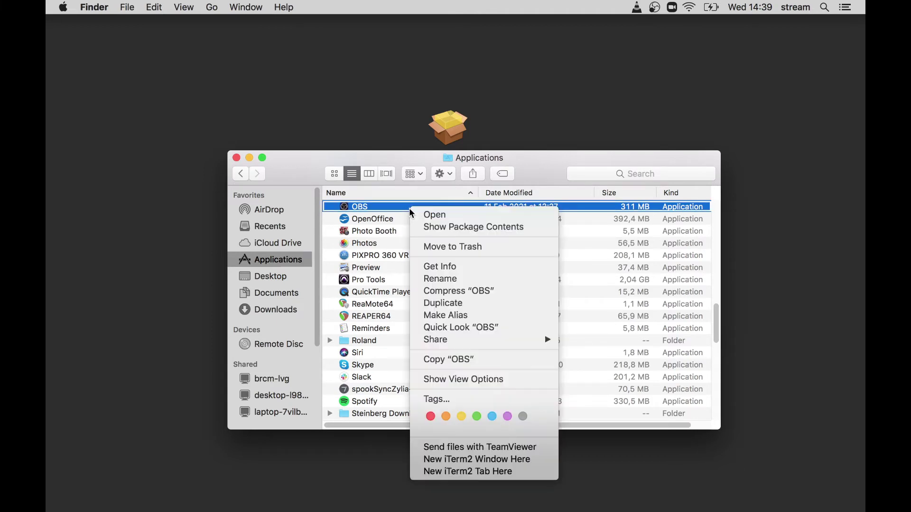
pyautogui.click(441, 228)
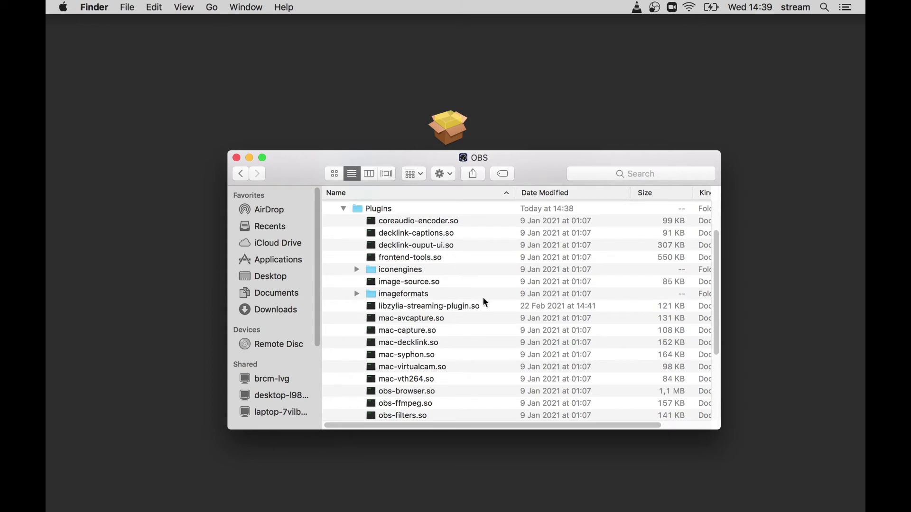
pyautogui.click(495, 309)
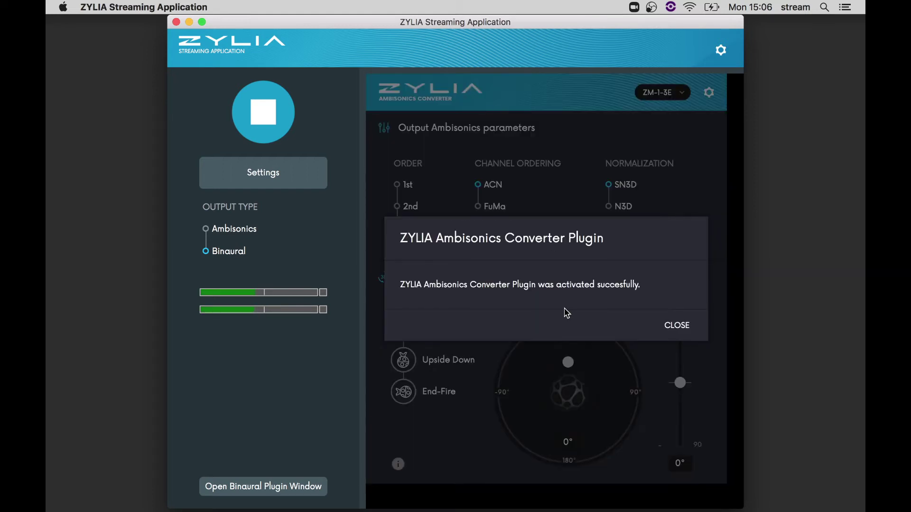
# Step: Dismiss the Ambisonics Converter plugin activation success message
pyautogui.click(677, 327)
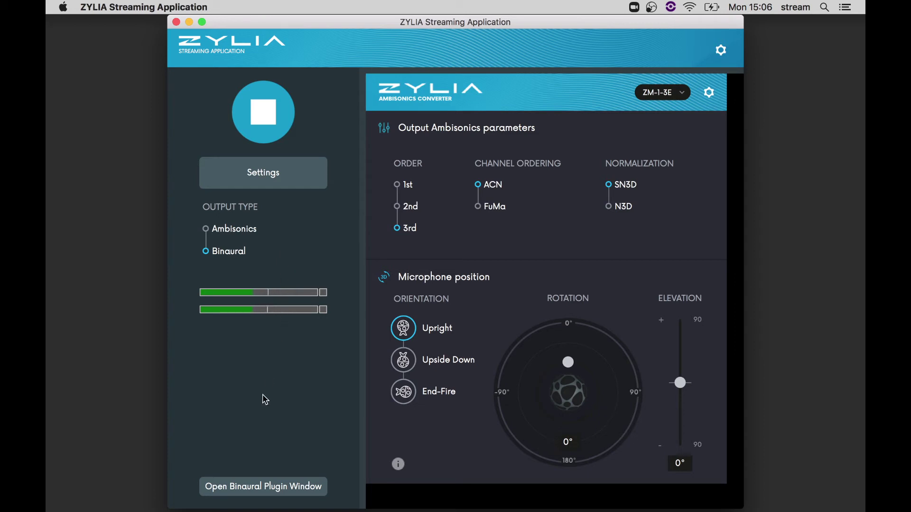
# Step: Check the binaural plugin window, then set the output device to Soundflower (64ch)
pyautogui.click(286, 490)
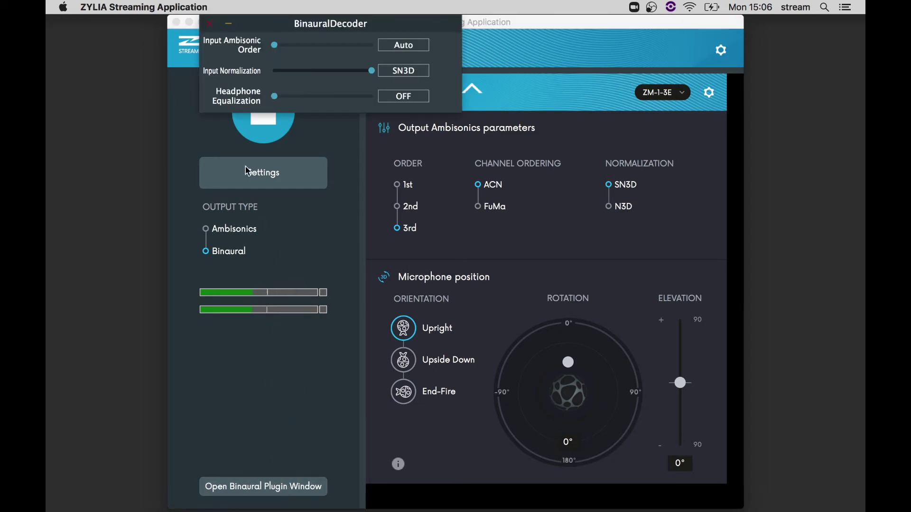
pyautogui.click(211, 23)
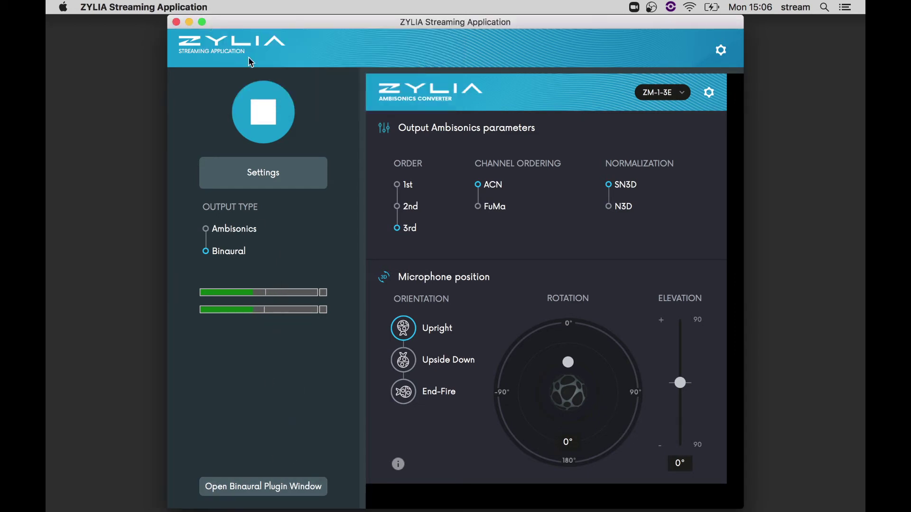
pyautogui.click(303, 175)
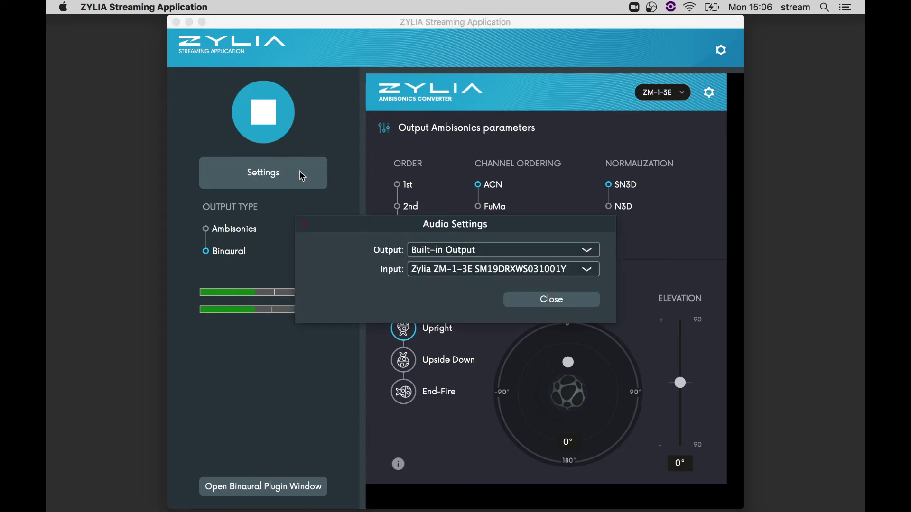
pyautogui.click(456, 253)
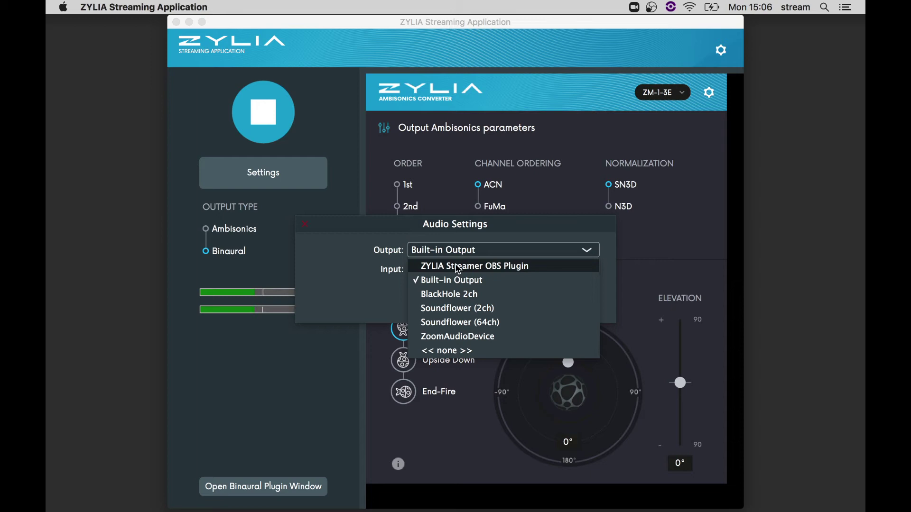
pyautogui.click(458, 266)
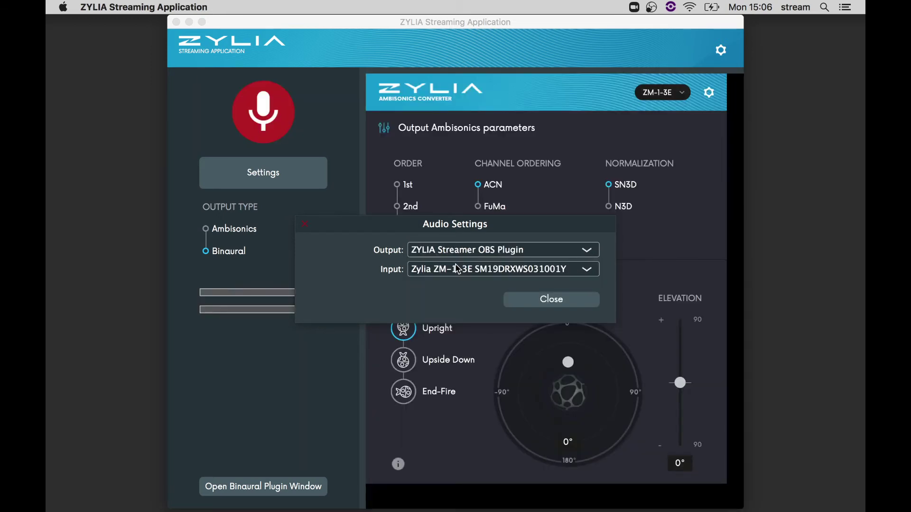
pyautogui.click(528, 251)
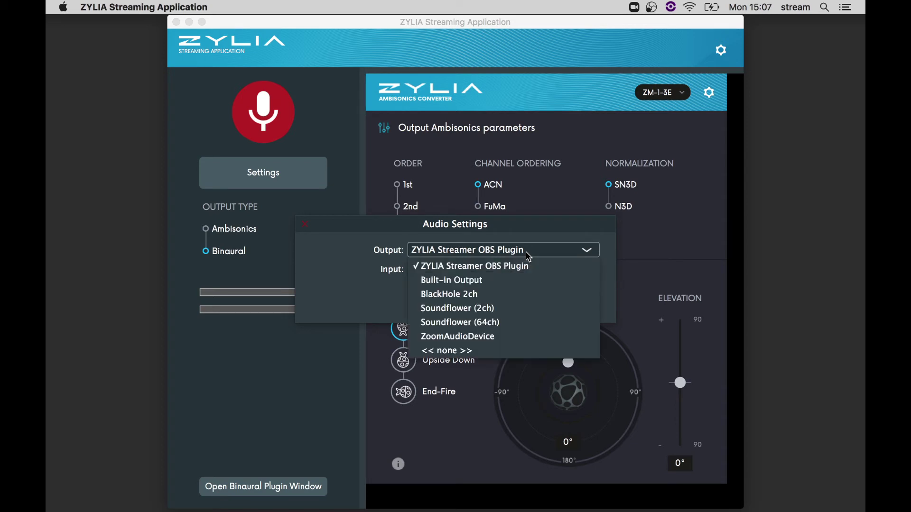
pyautogui.click(501, 323)
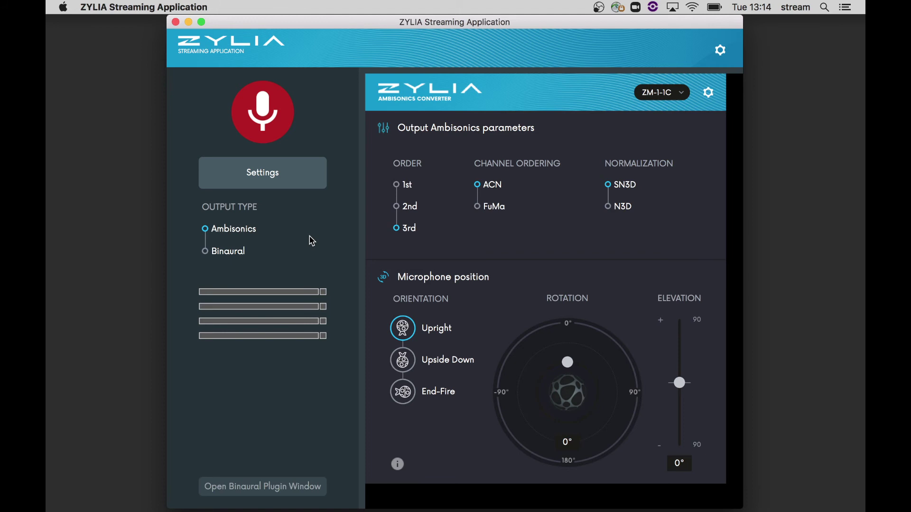
# Step: Set Binaural output to ZYLIA Streamer OBS Plugin and start streaming the microphone
pyautogui.click(235, 257)
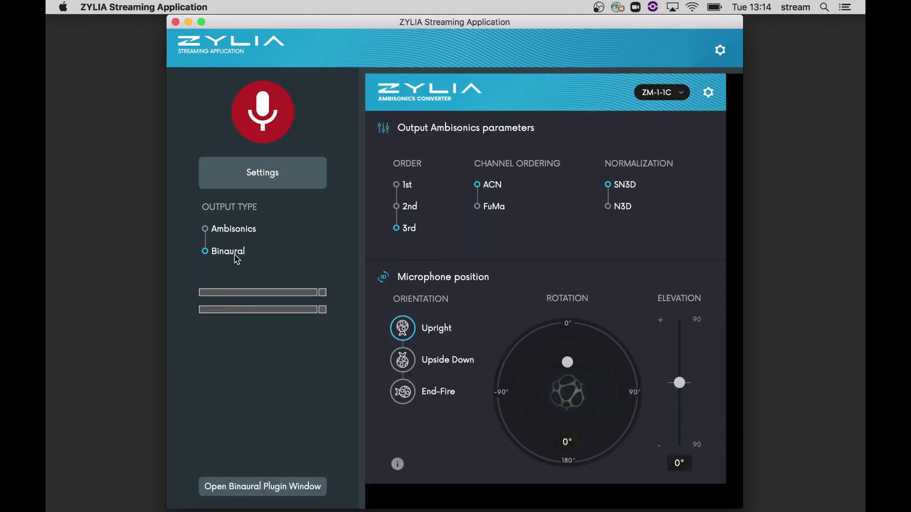
pyautogui.click(290, 178)
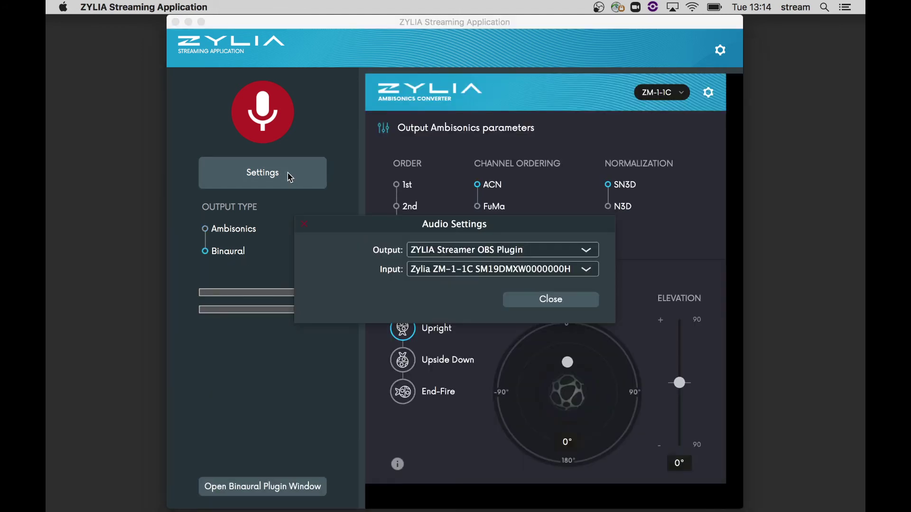
pyautogui.click(460, 255)
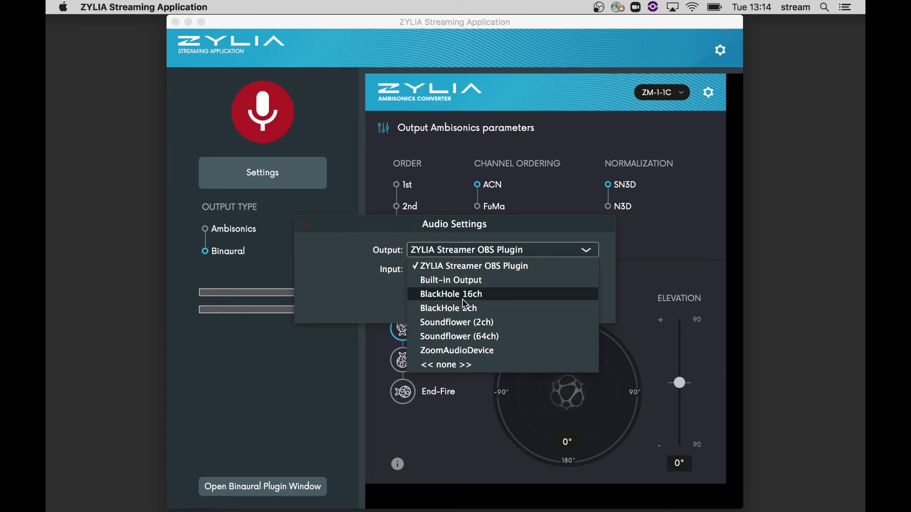
pyautogui.click(460, 256)
pyautogui.click(524, 303)
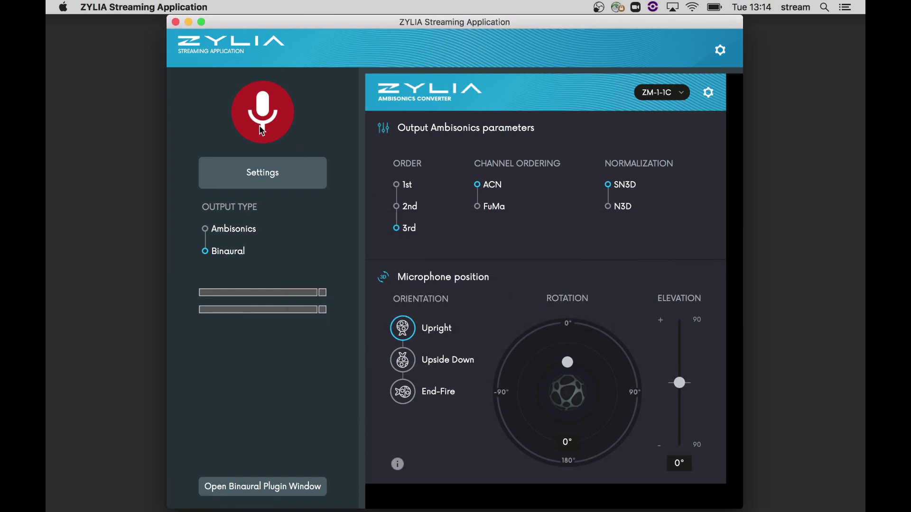
pyautogui.click(260, 127)
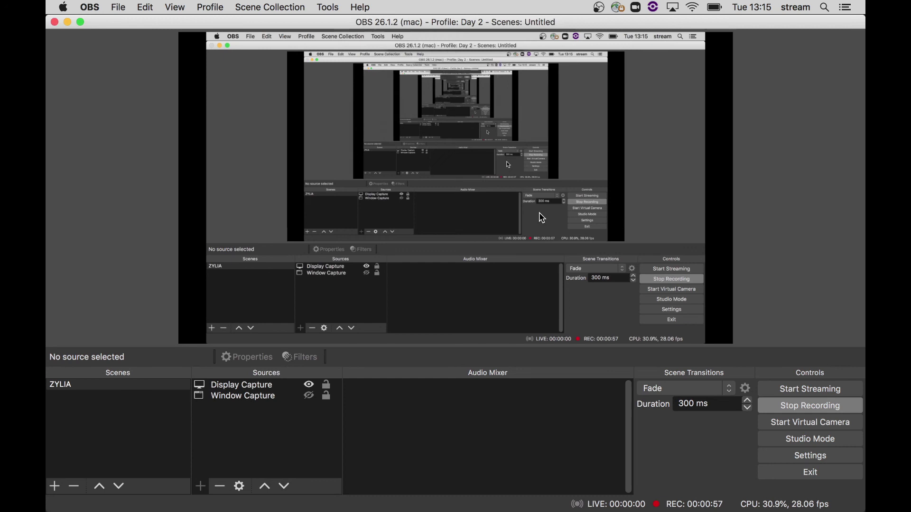
# Step: Confirm the new ZYLIA Streaming audio source in OBS
pyautogui.click(643, 423)
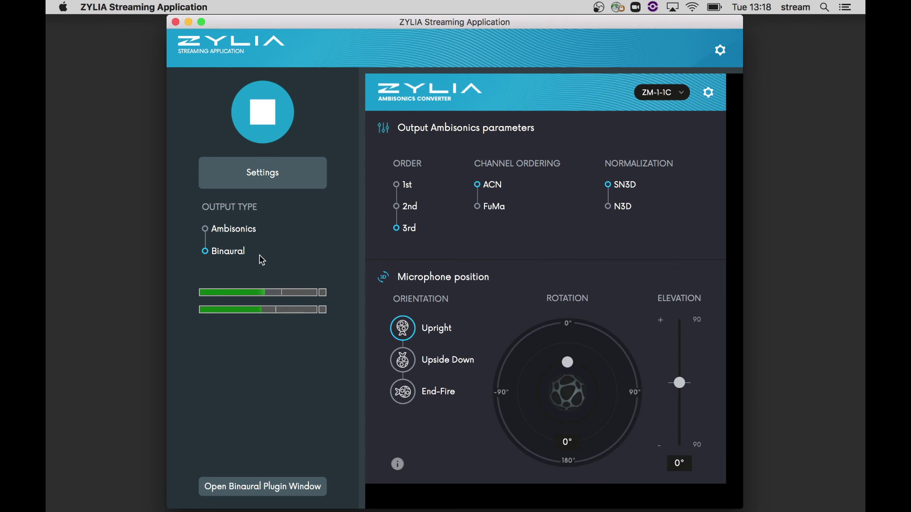
# Step: Route the ZYLIA Streaming Application binaural output to BlackHole 2ch
pyautogui.click(283, 178)
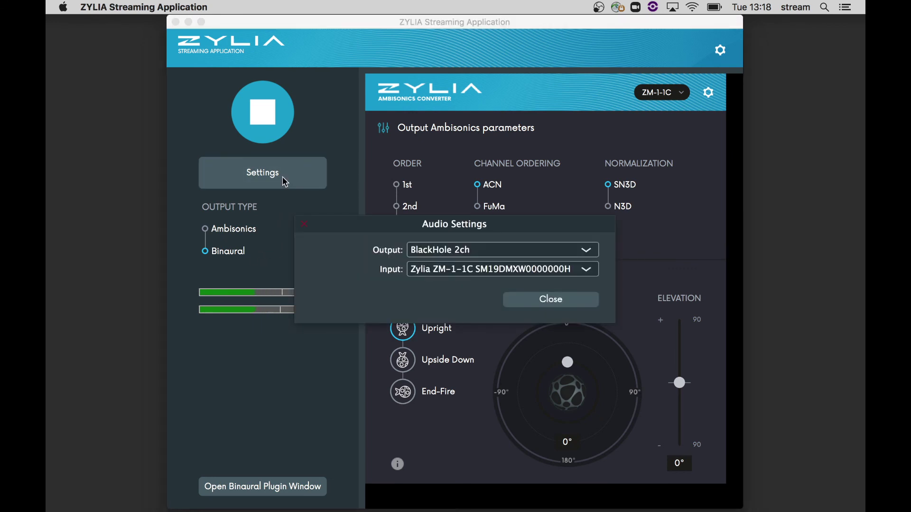
pyautogui.click(426, 245)
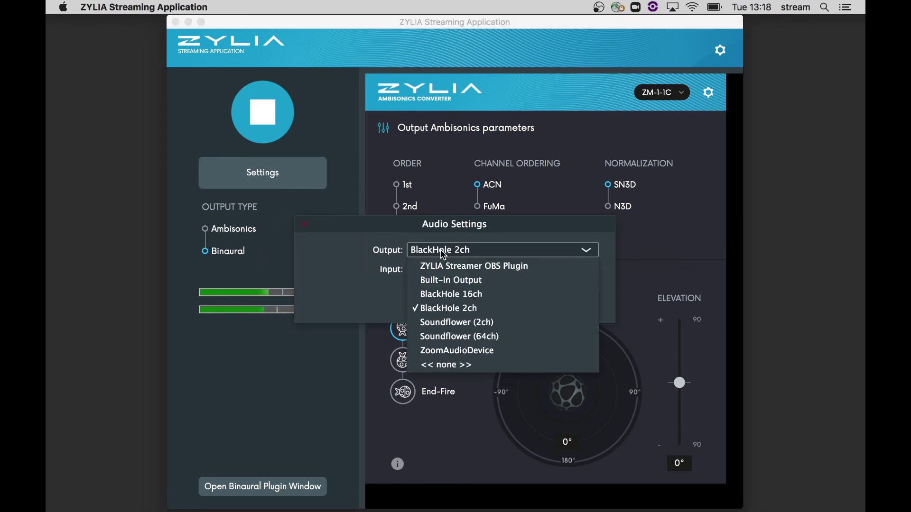
pyautogui.click(456, 313)
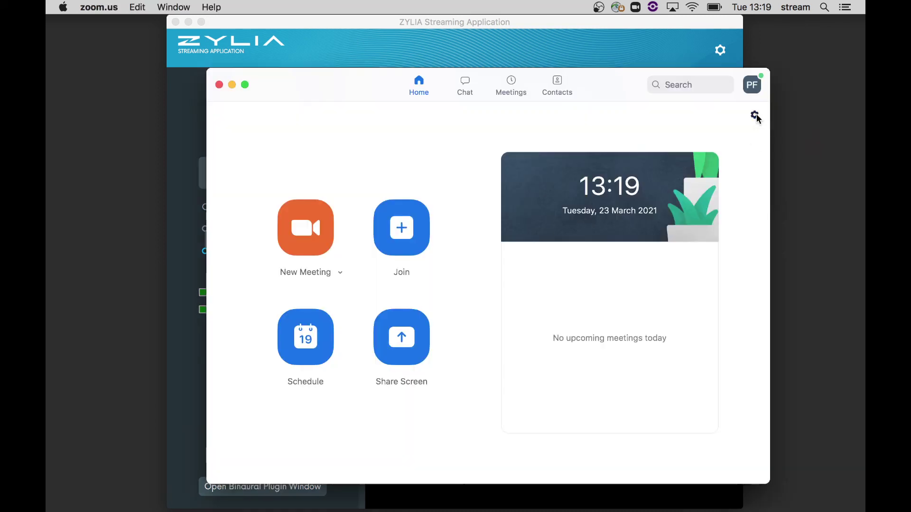
pyautogui.click(756, 114)
# Step: Select BlackHole 2ch as Zoom's microphone and bring the Stereo audio options into view
pyautogui.click(276, 144)
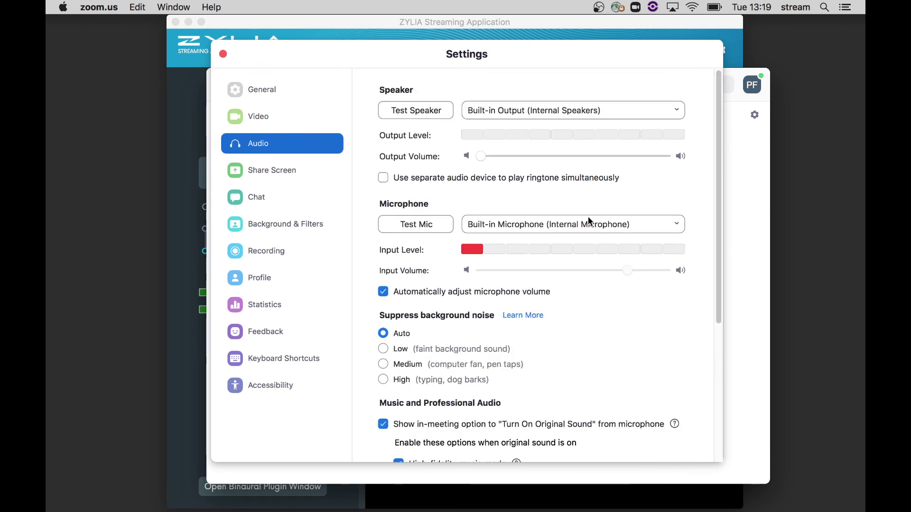
pyautogui.click(595, 225)
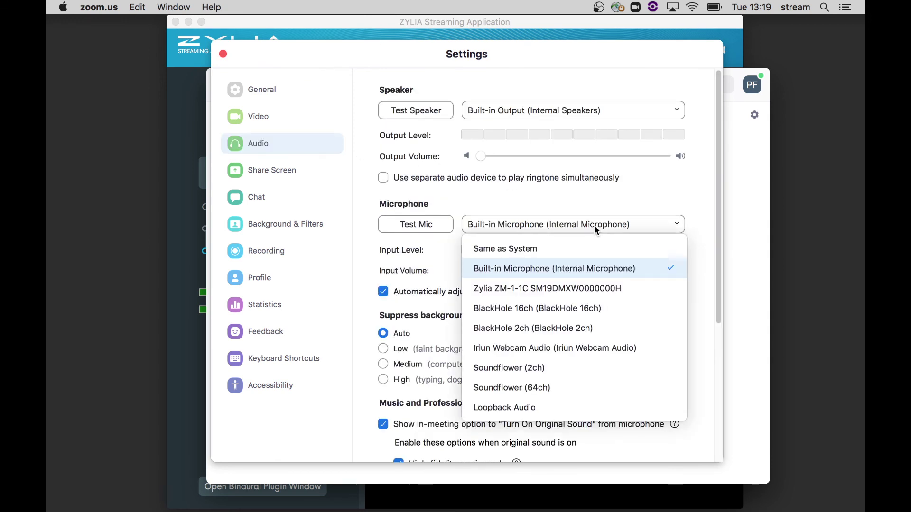
pyautogui.click(562, 328)
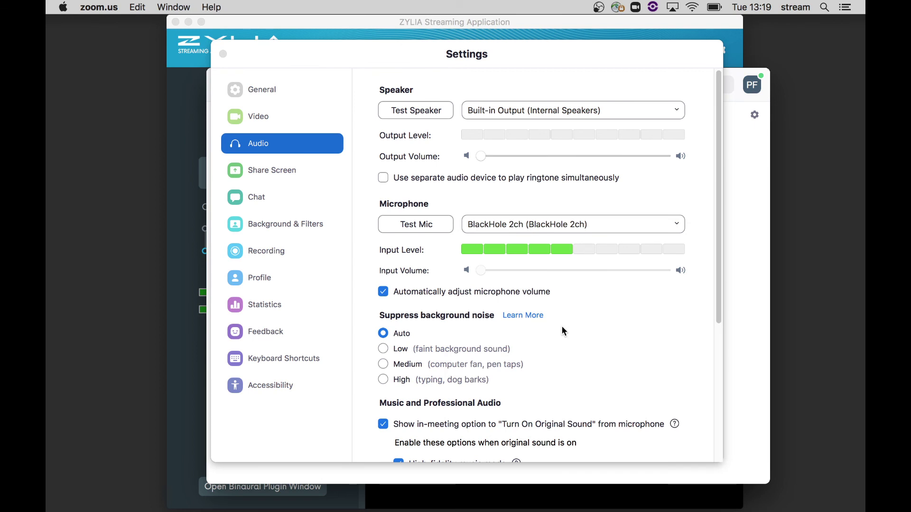
pyautogui.scroll(-2, 568, 334)
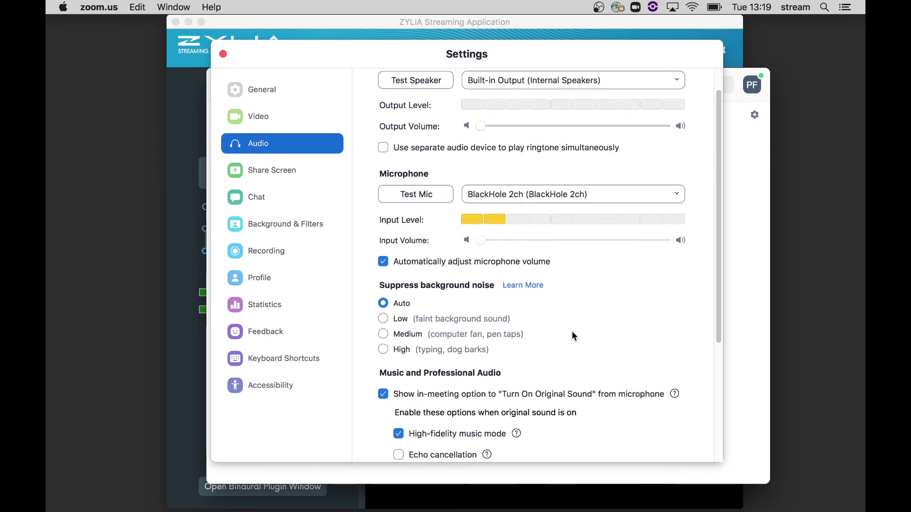
pyautogui.scroll(-5, 572, 336)
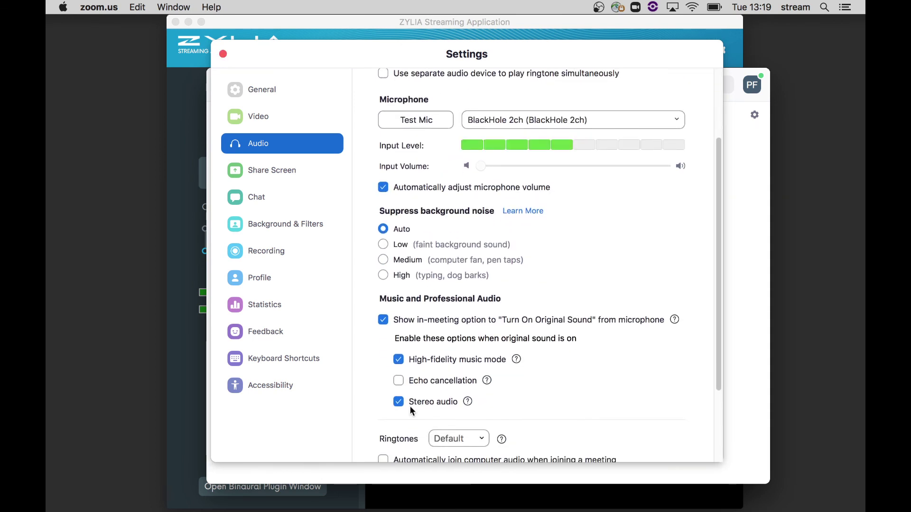